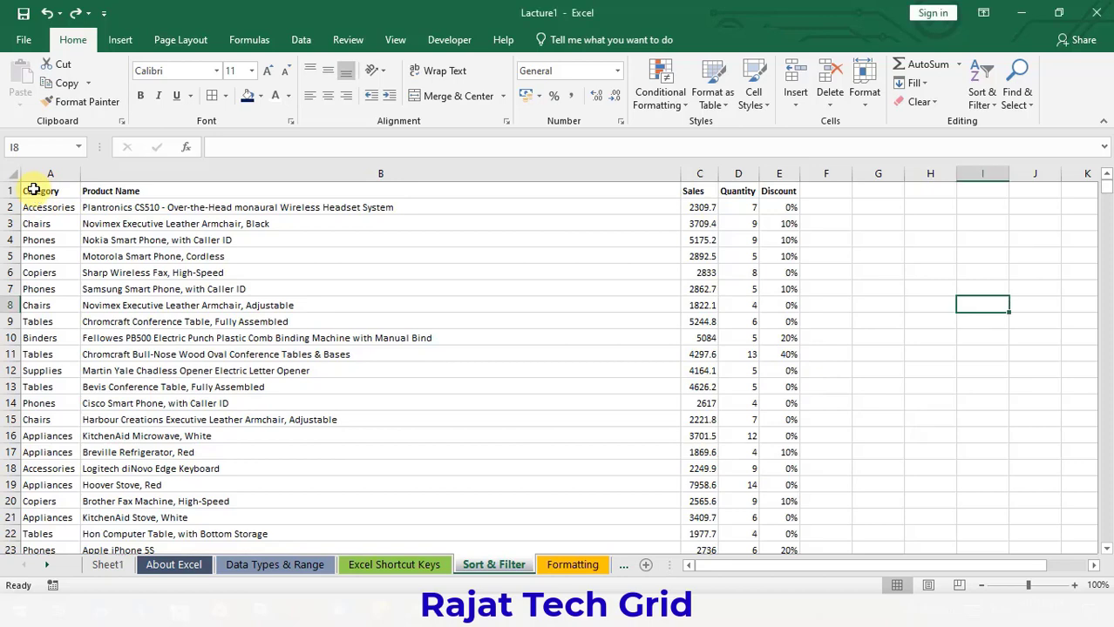
Examine the extent of the product data down to its last row and review the column headers
click(33, 192)
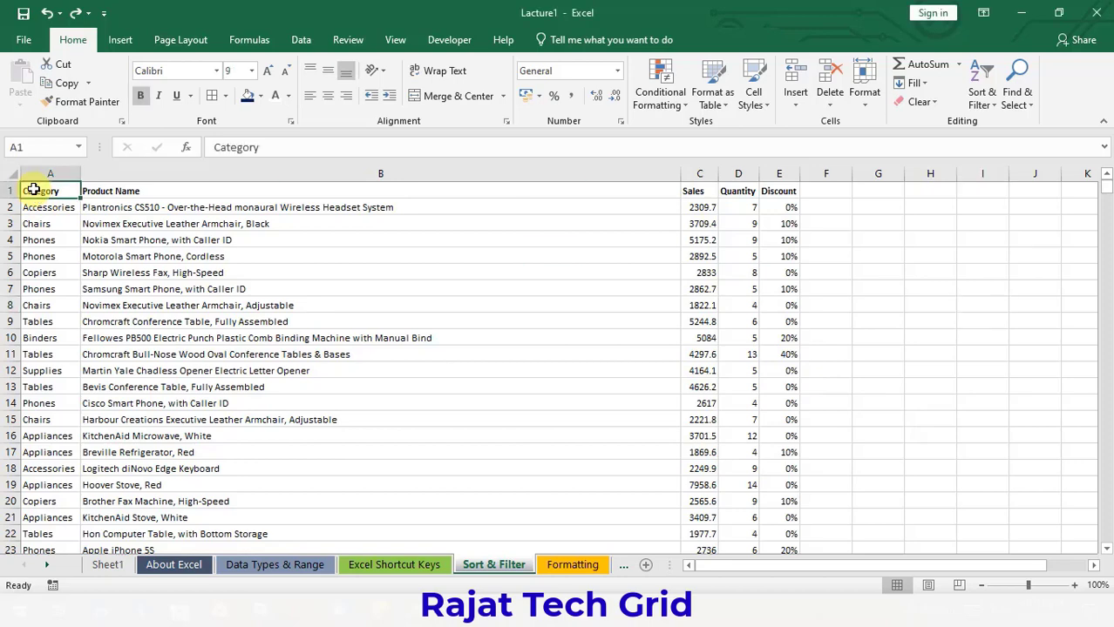
key(ctrl+Down)
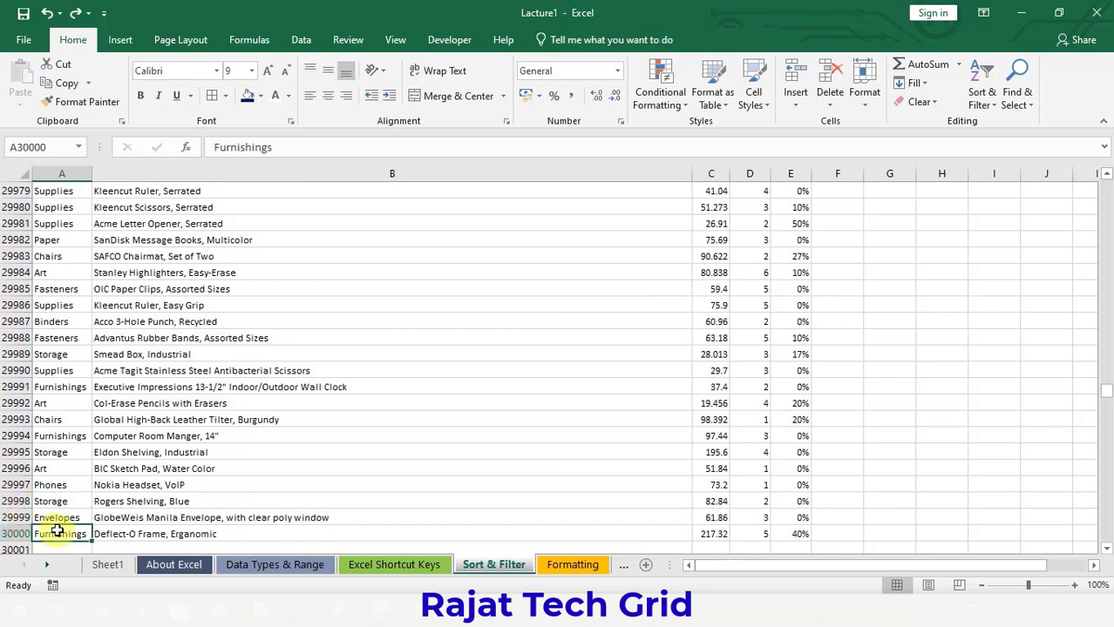
key(ctrl+Up)
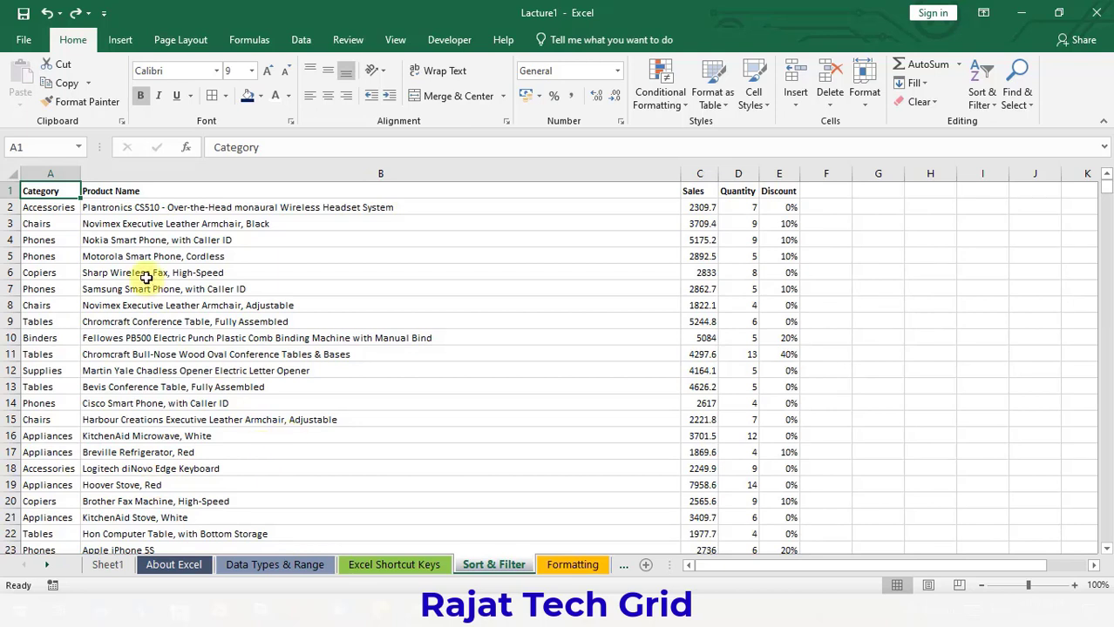
click(149, 191)
click(697, 191)
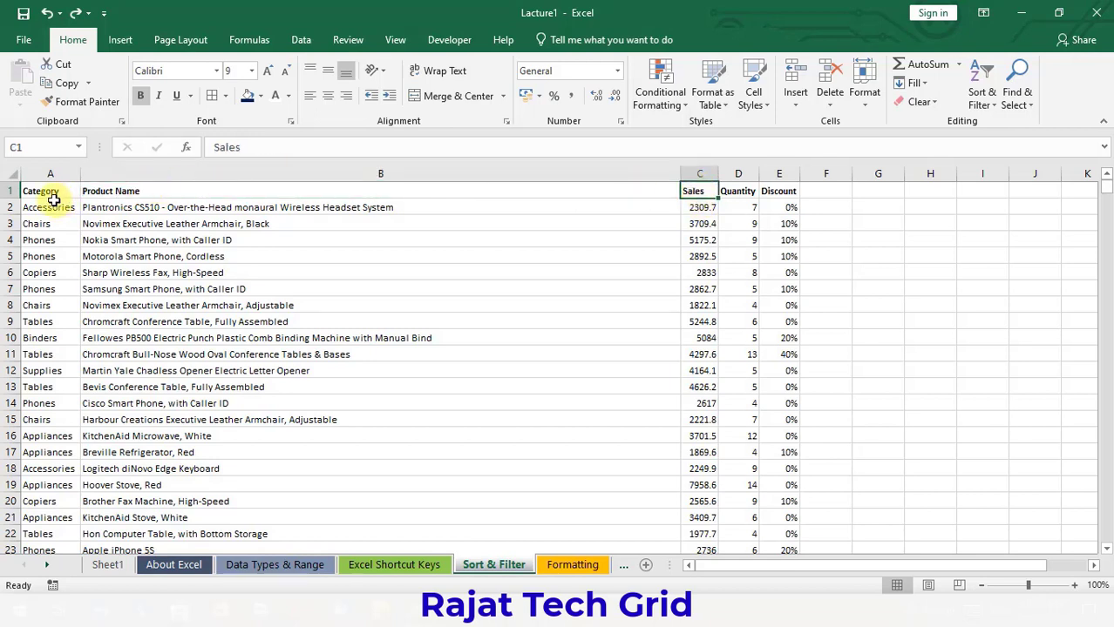
click(142, 193)
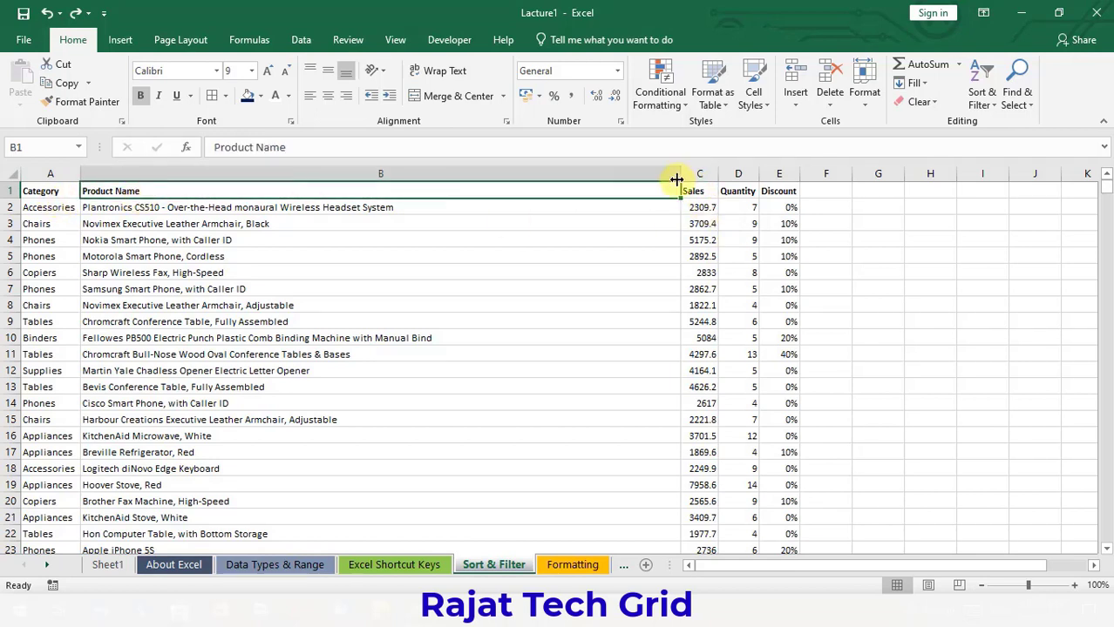
click(447, 262)
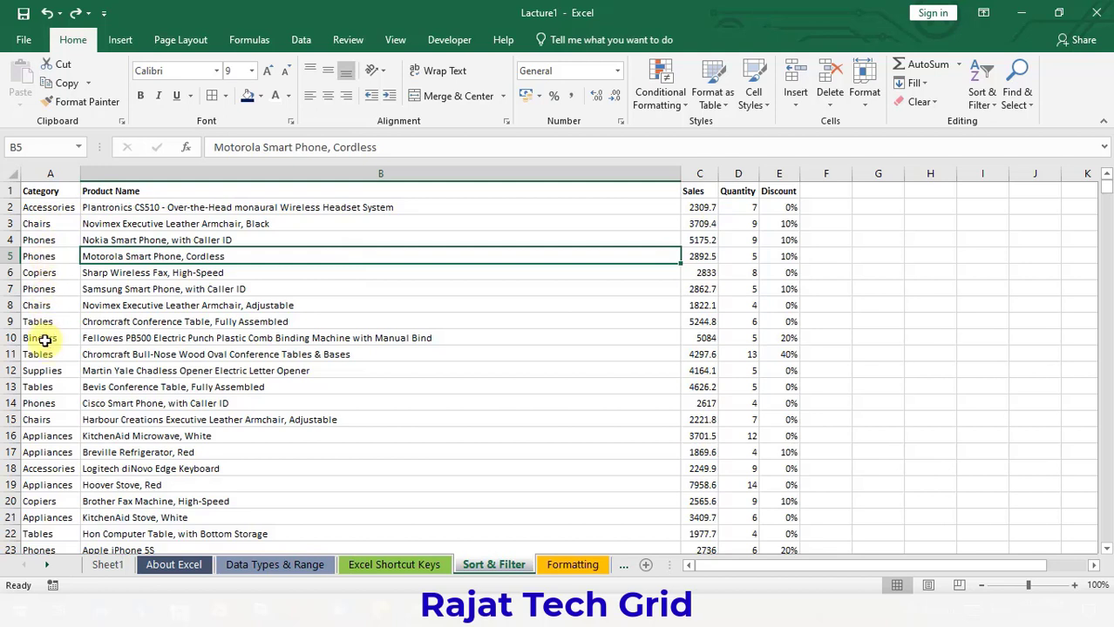
Sort the product data by Category from A to Z and check the sorted rows further down
click(42, 190)
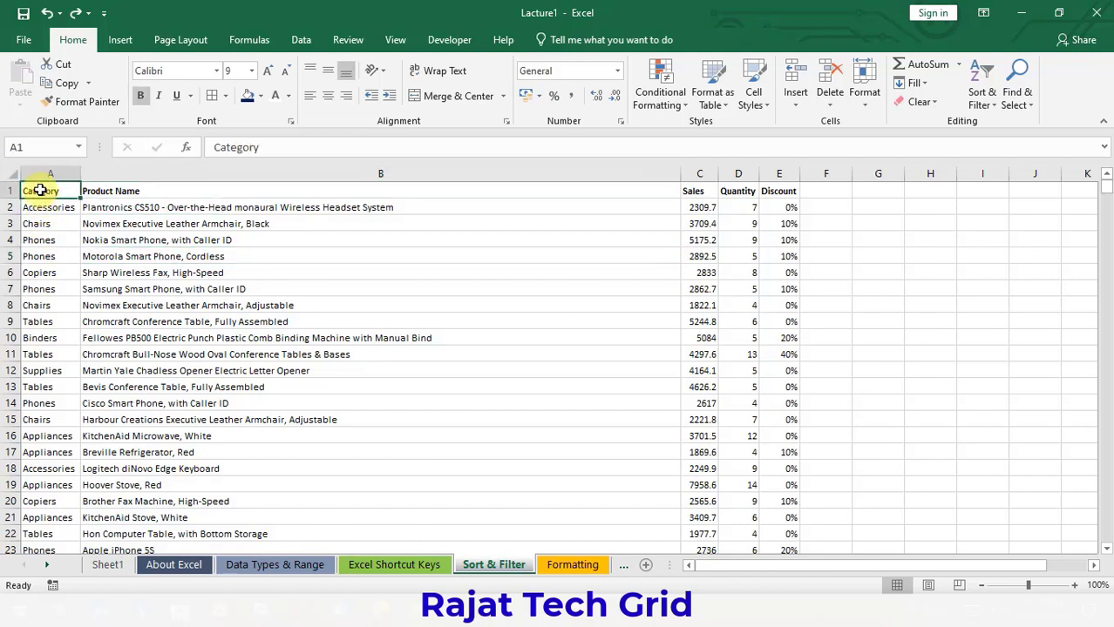
click(983, 94)
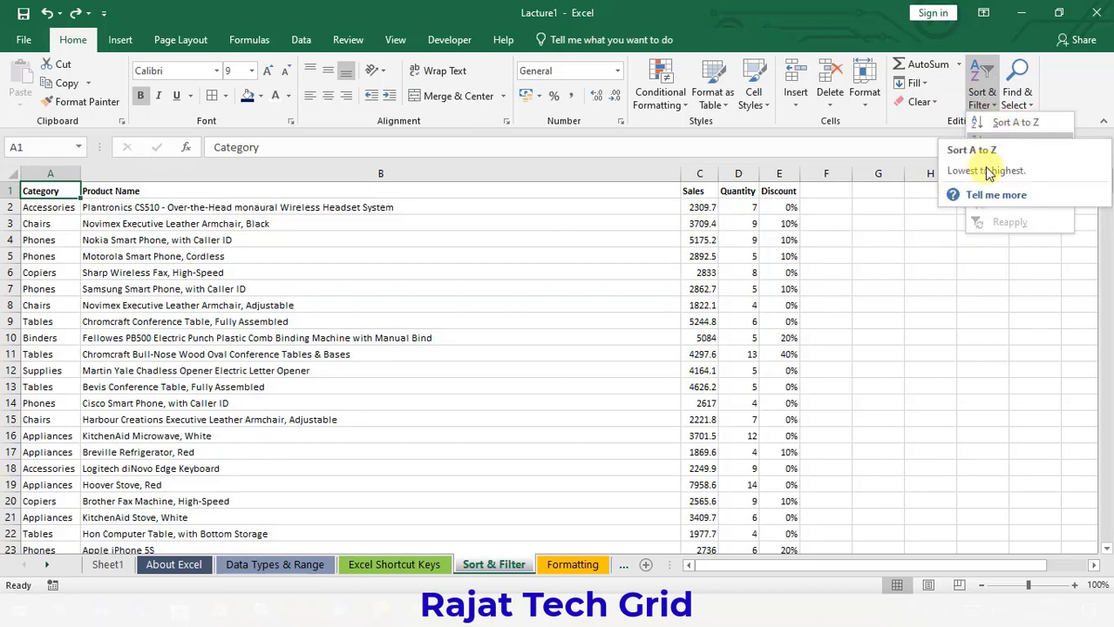
click(1009, 123)
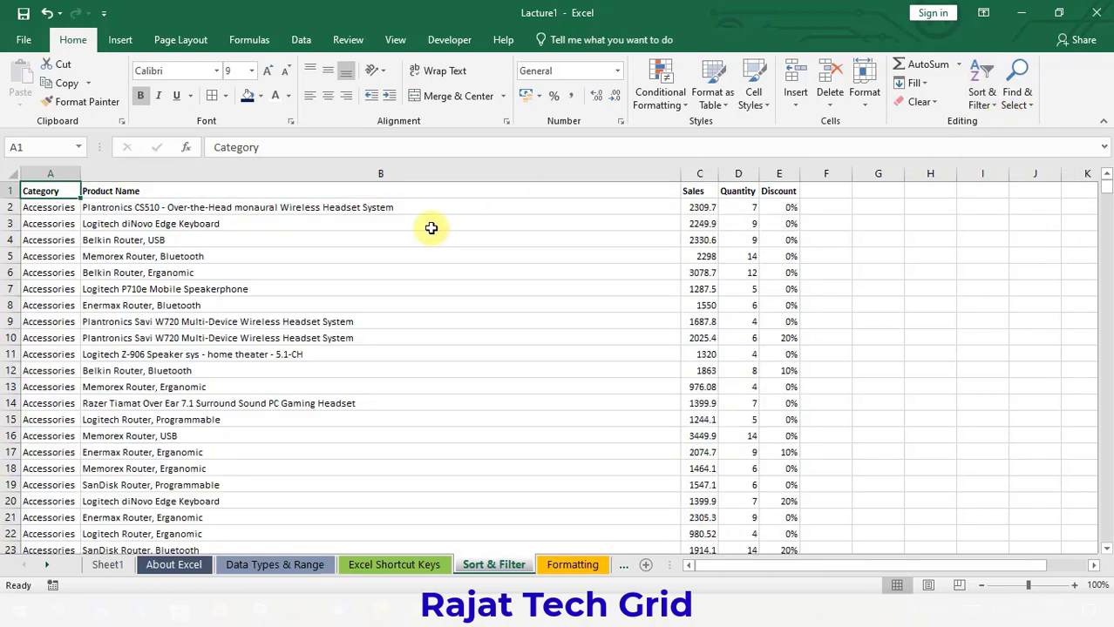
click(78, 194)
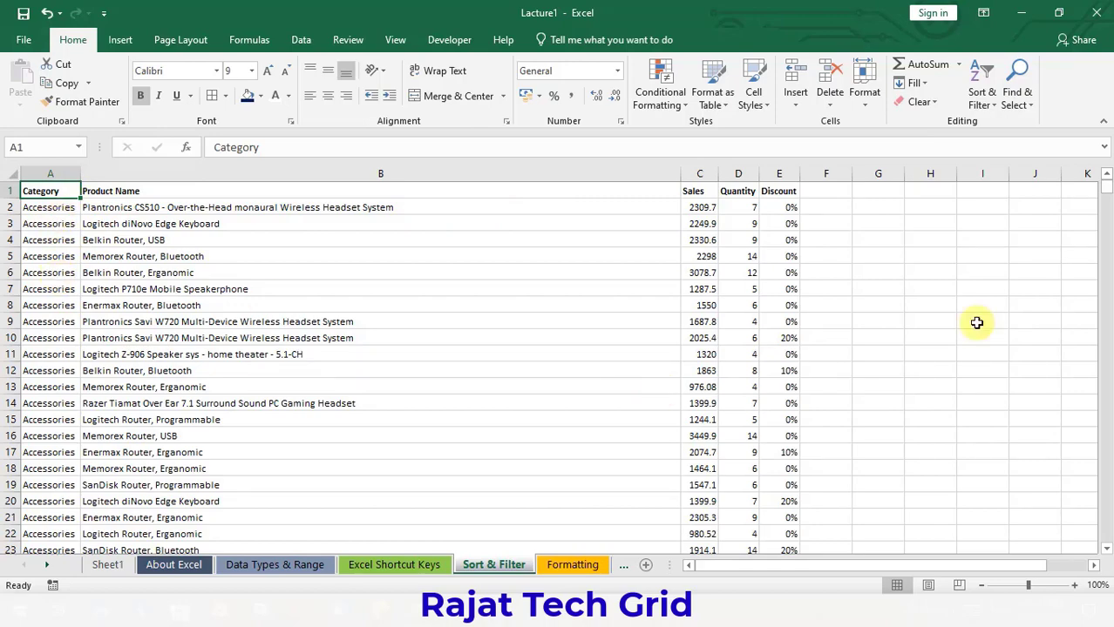
drag(1109, 194, 1108, 250)
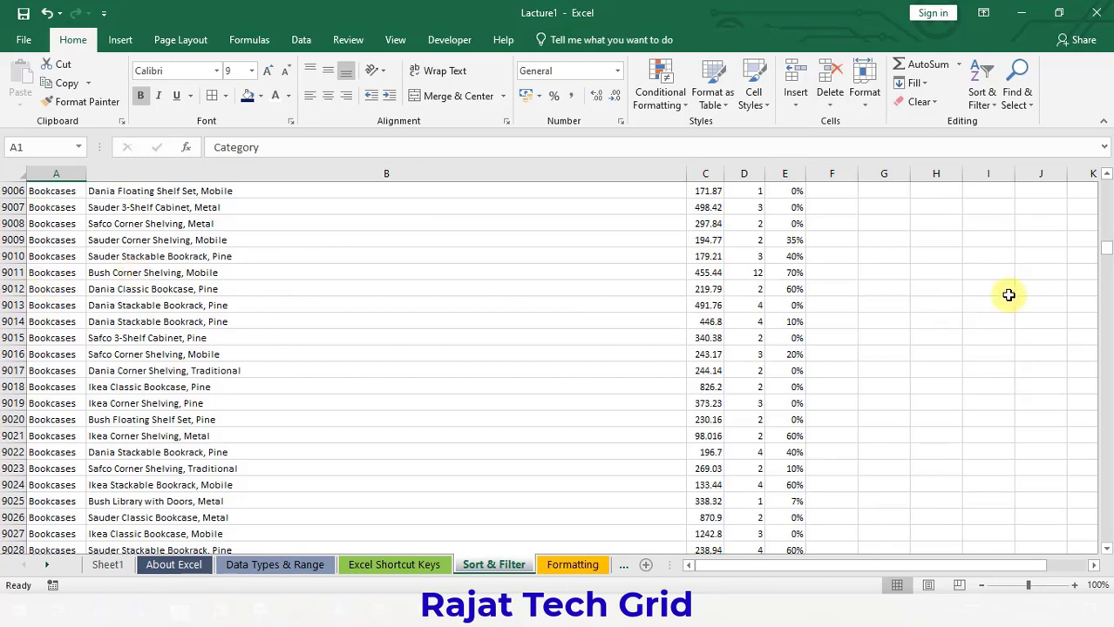
drag(1107, 250, 1107, 185)
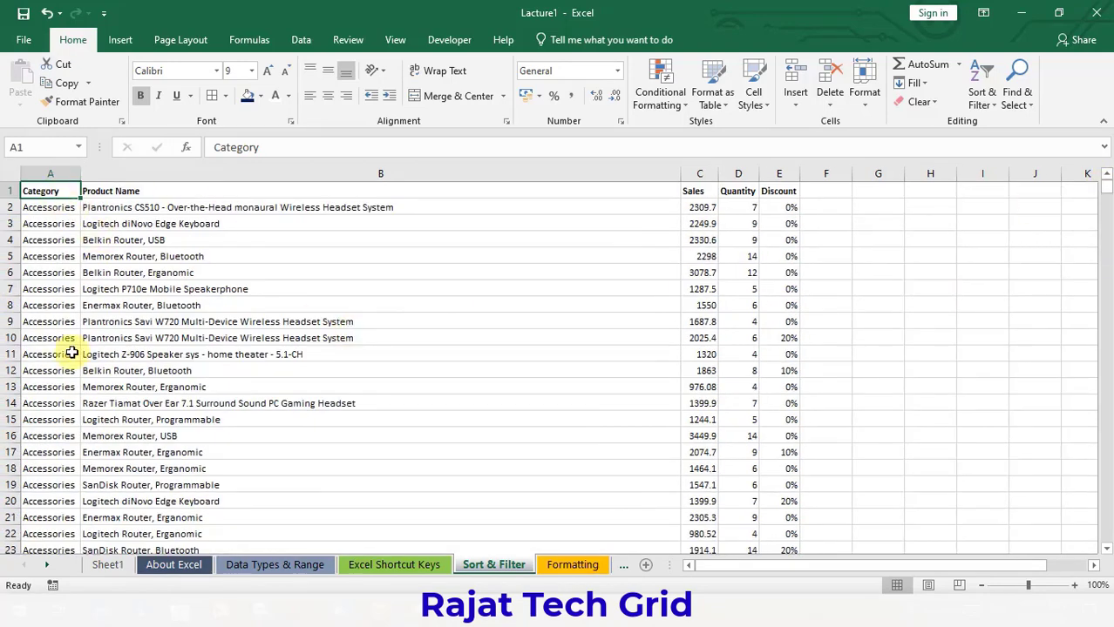
Sort the data by Product Name from A to Z, and re-sort it from Z to A
click(137, 194)
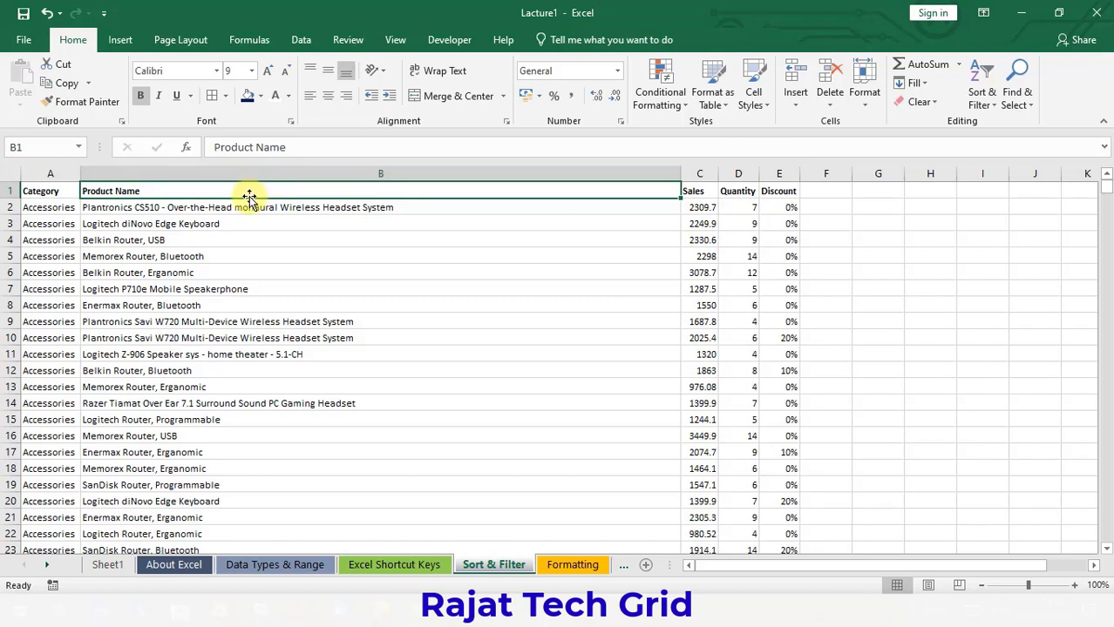
click(984, 94)
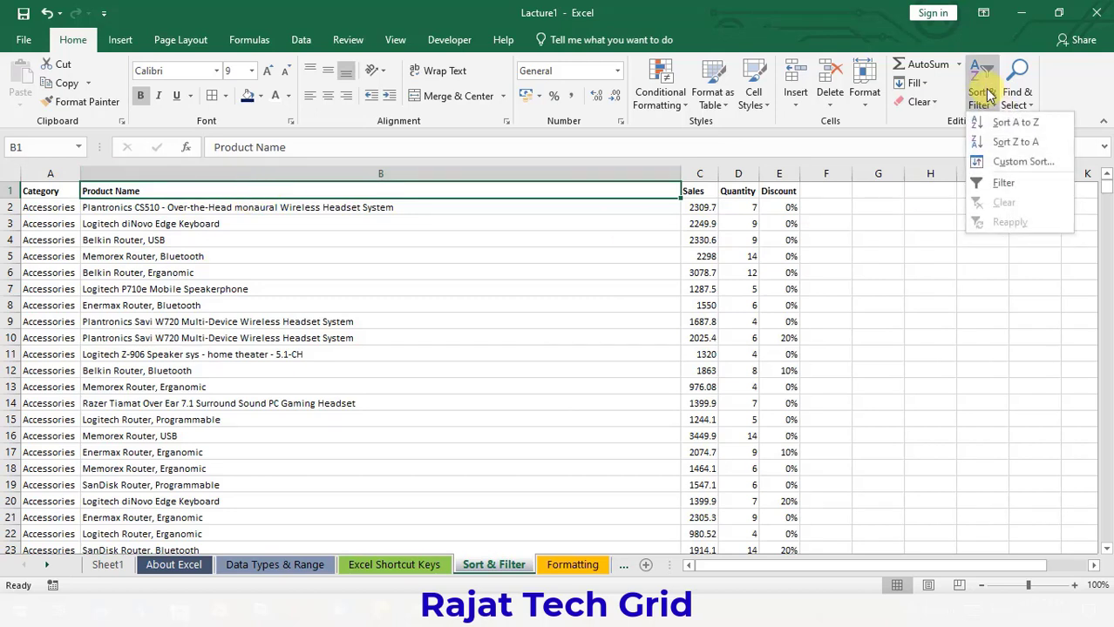
click(1015, 123)
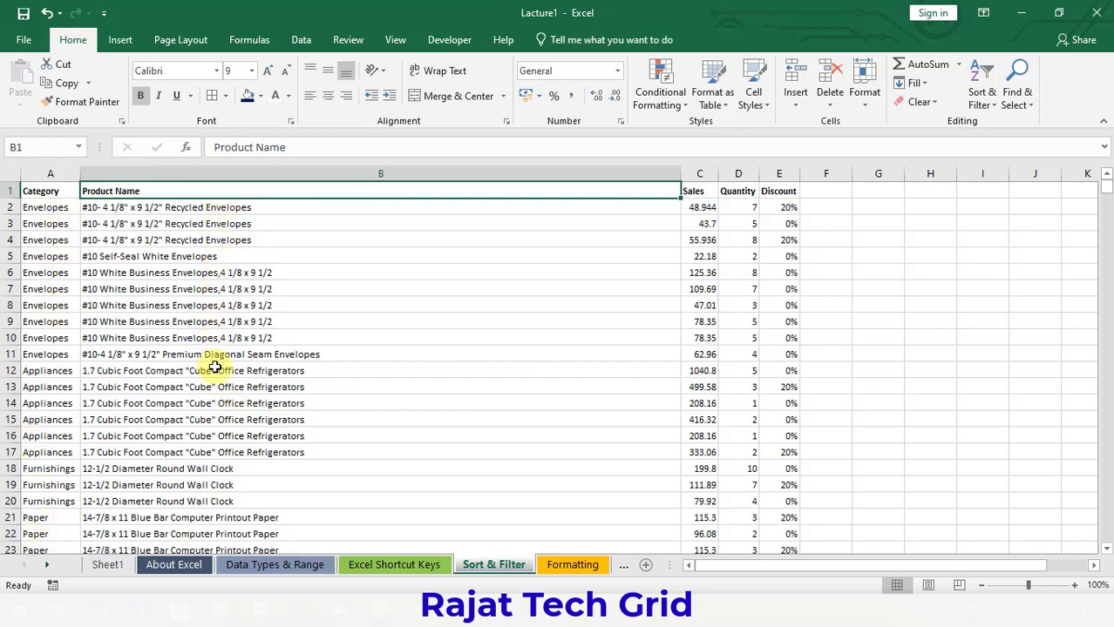
scroll(215, 367, down, 2)
scroll(215, 368, up, 2)
click(982, 101)
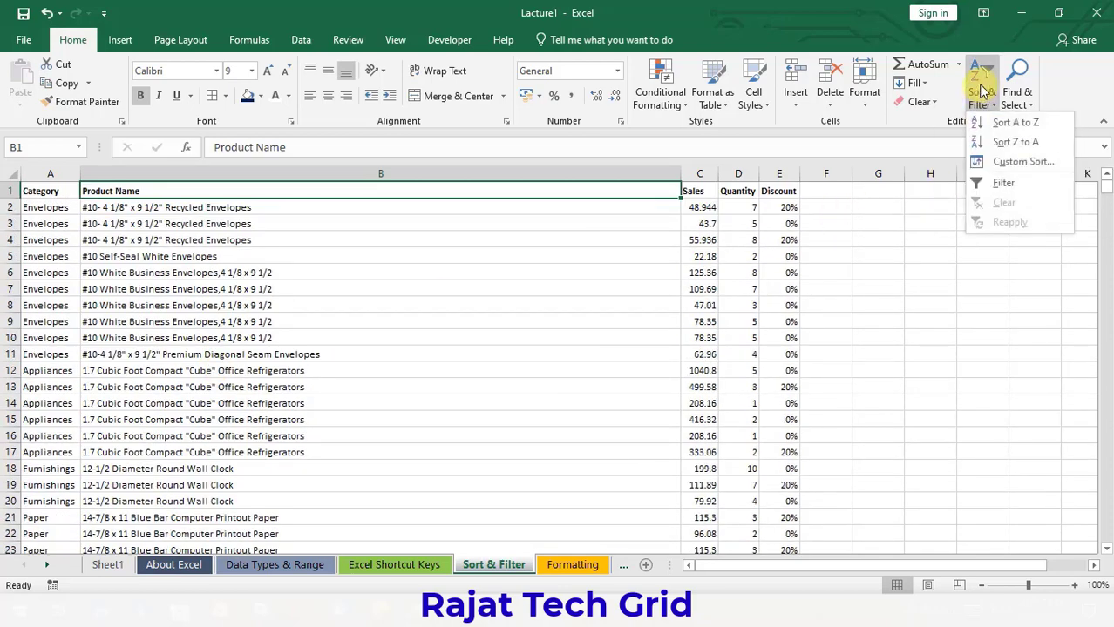
click(1028, 143)
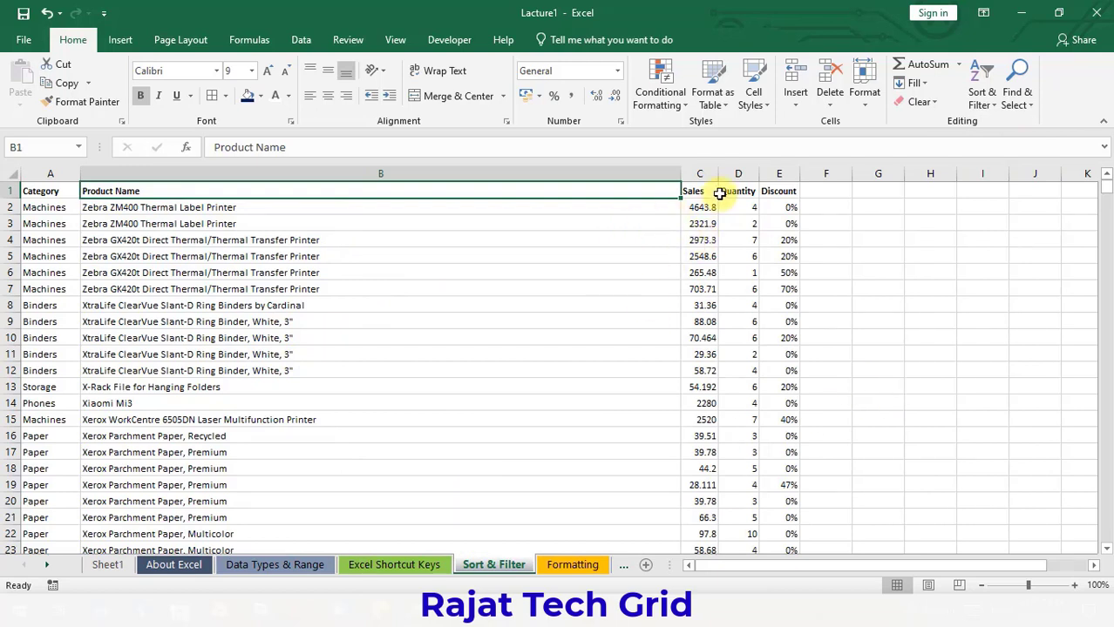
Widen the Sales column and sort the data by Sales in ascending order from its header cell
drag(719, 178, 750, 179)
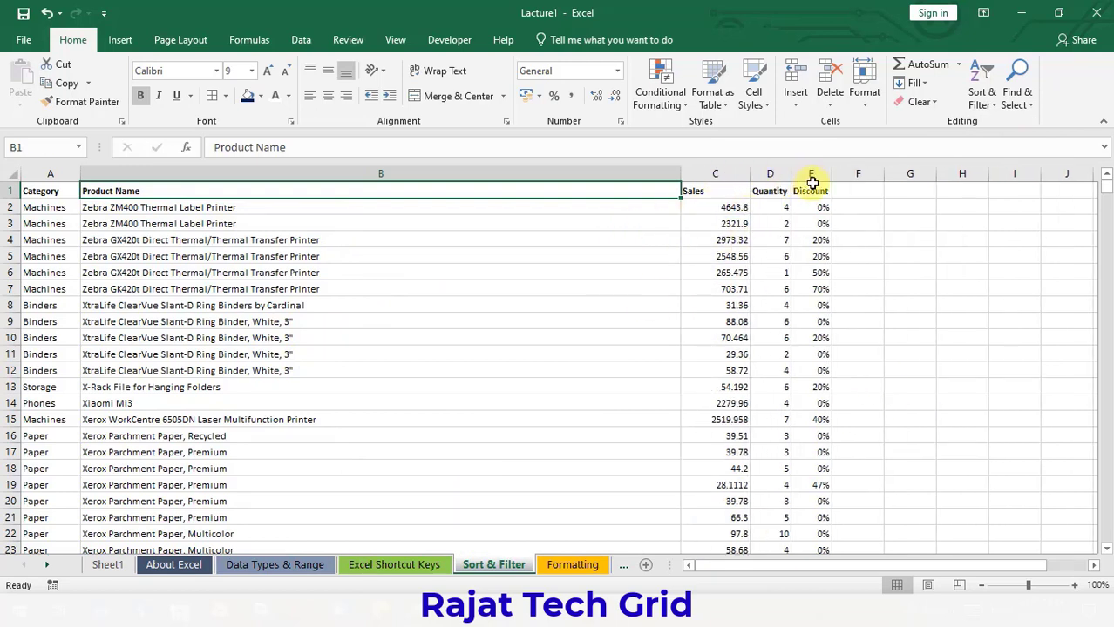
click(717, 191)
click(772, 187)
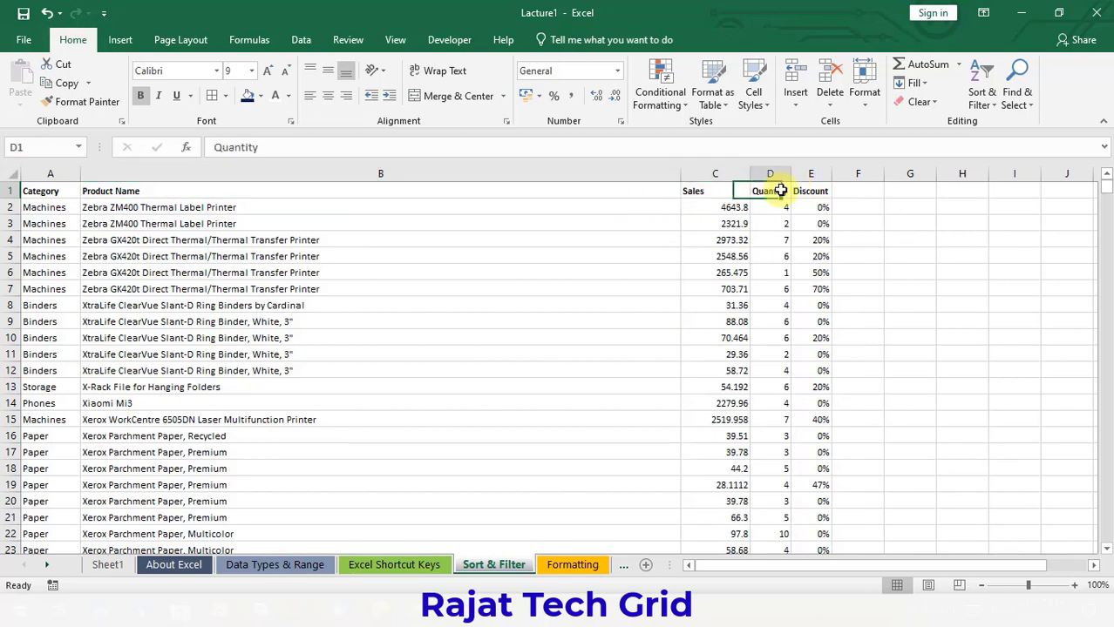
click(823, 192)
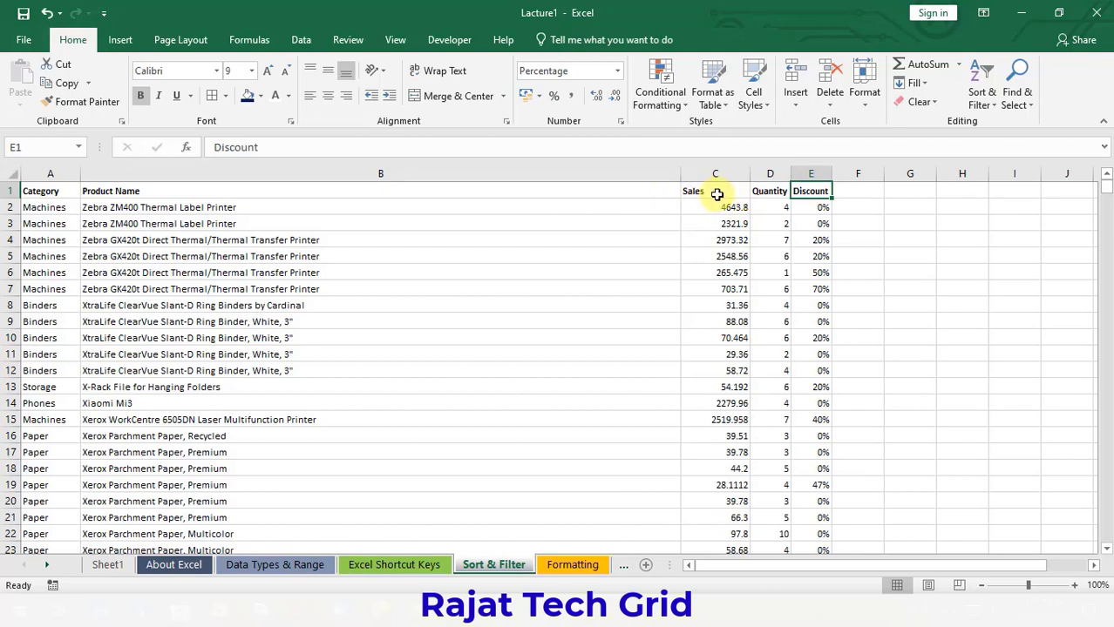
click(715, 193)
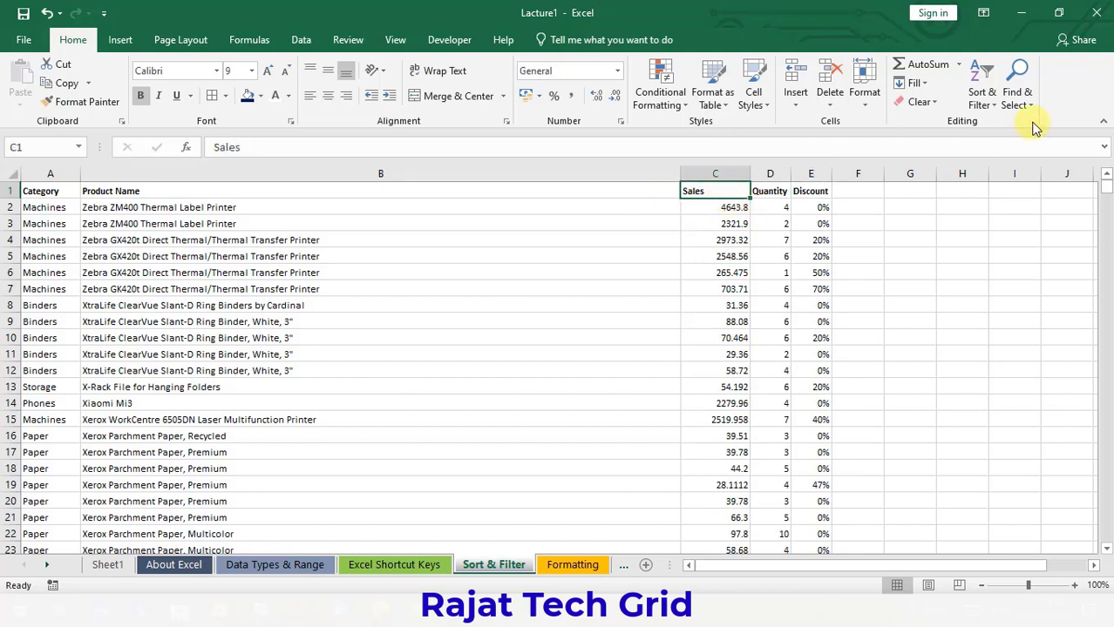
click(981, 87)
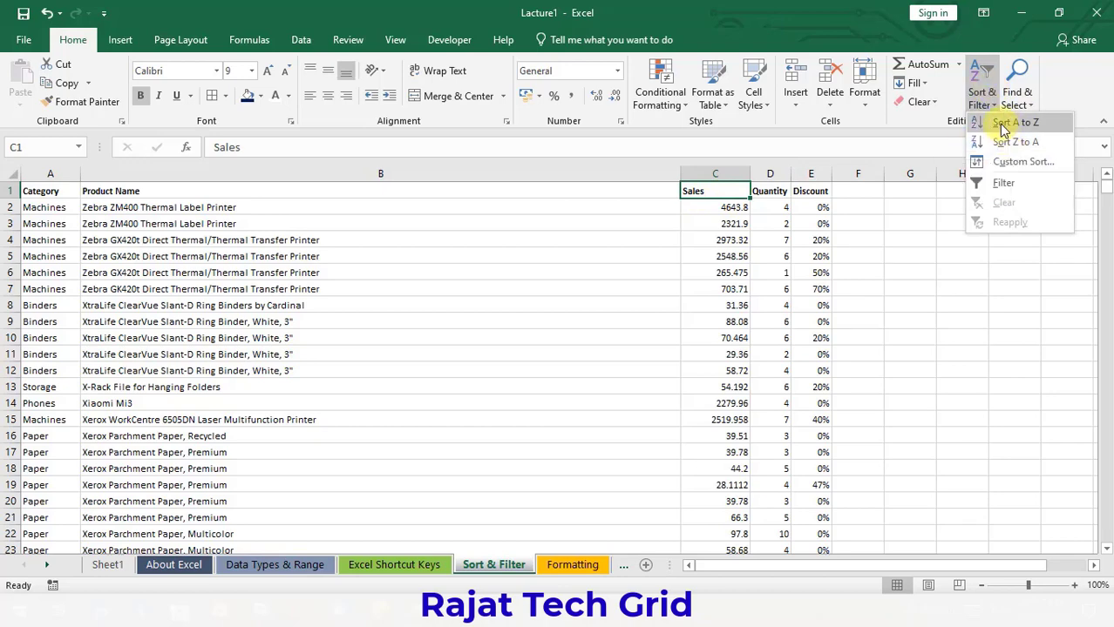
click(1003, 124)
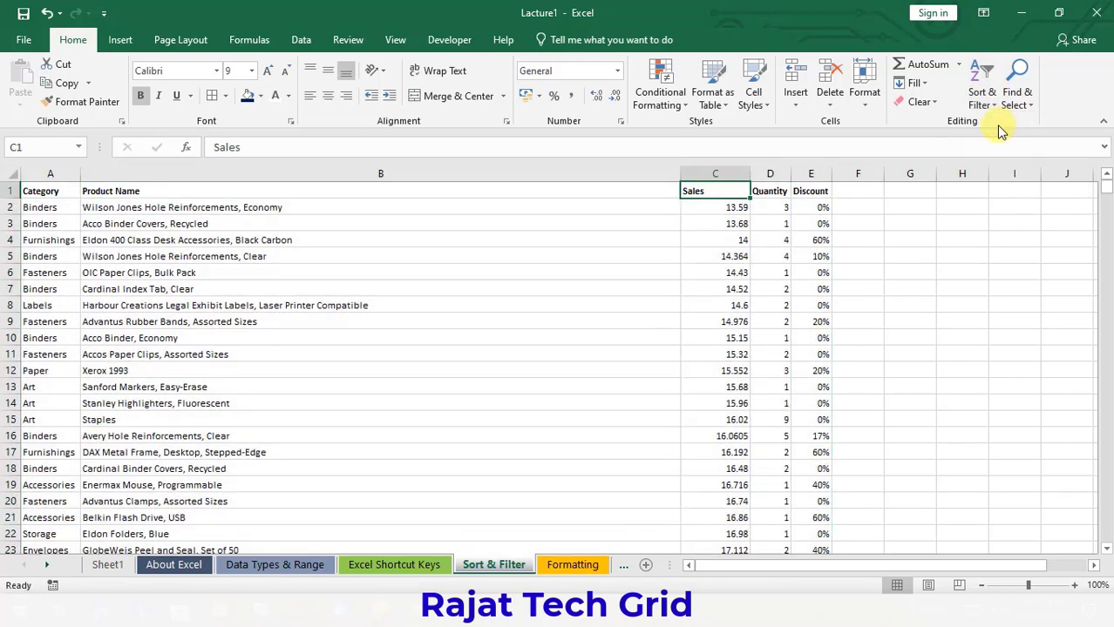
Apply Sort Smallest to Largest from the first Sales value in cell C2
click(721, 210)
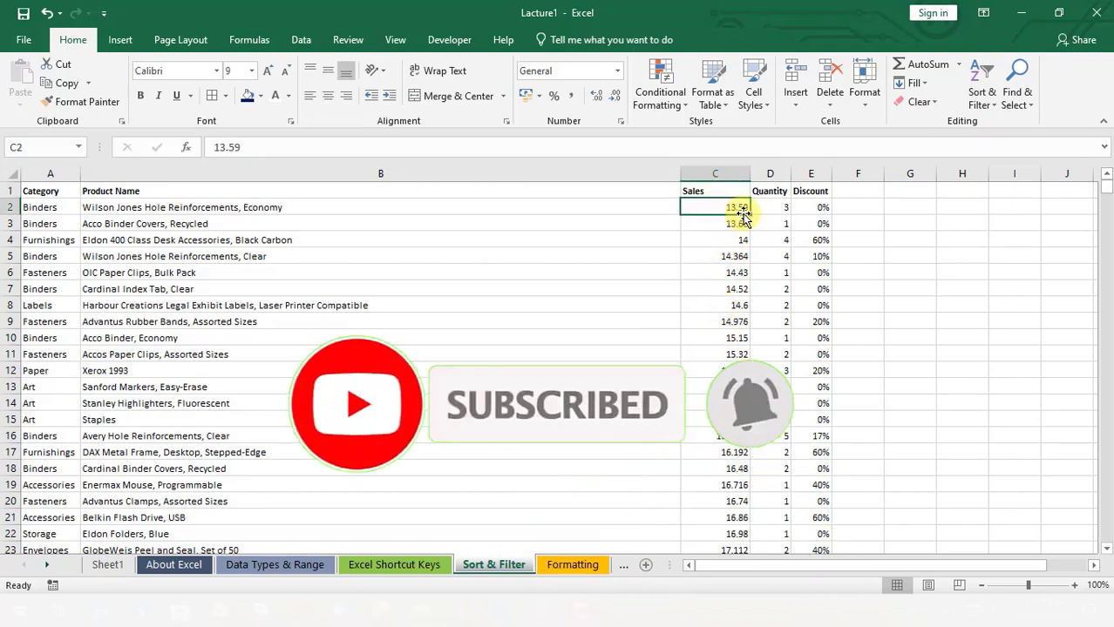
click(983, 97)
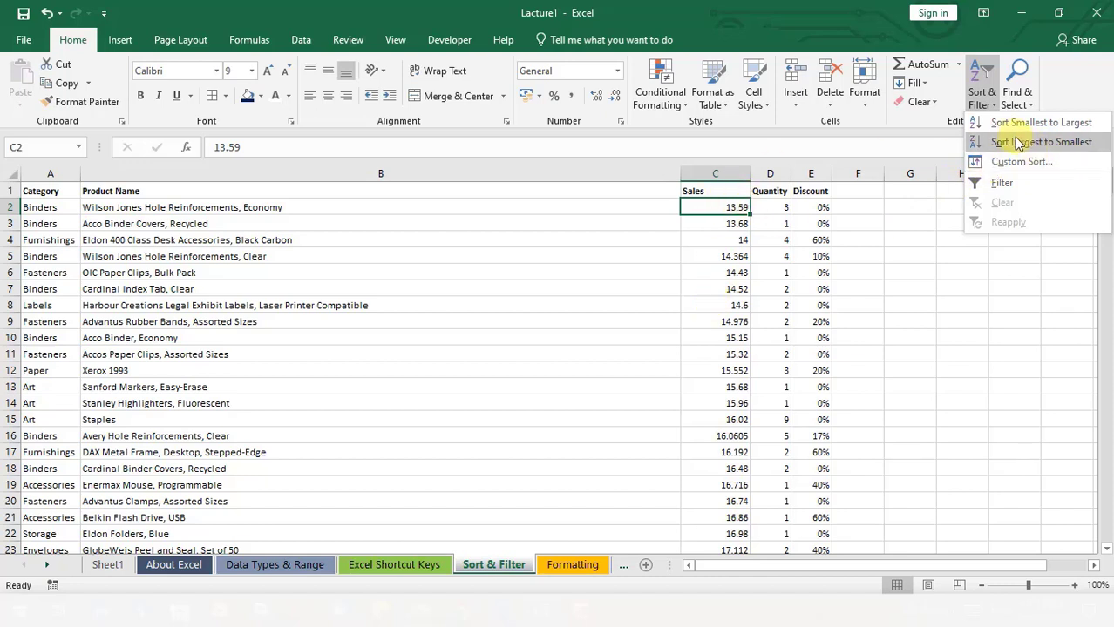
click(1045, 124)
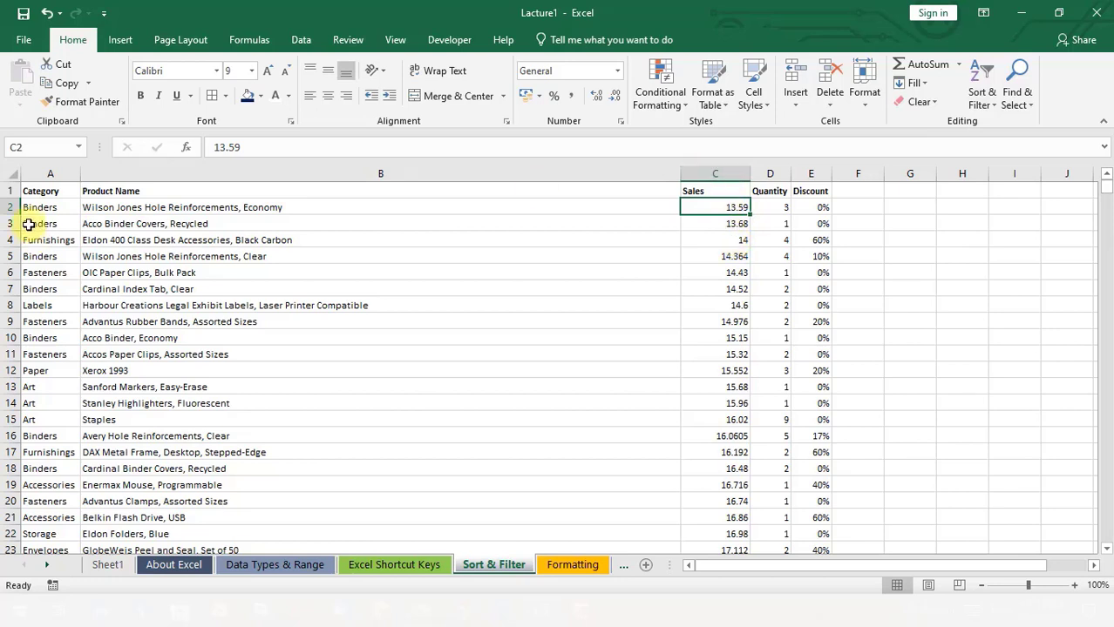
Select the full columns Category through Discount and sort them by Category from A to Z
click(54, 176)
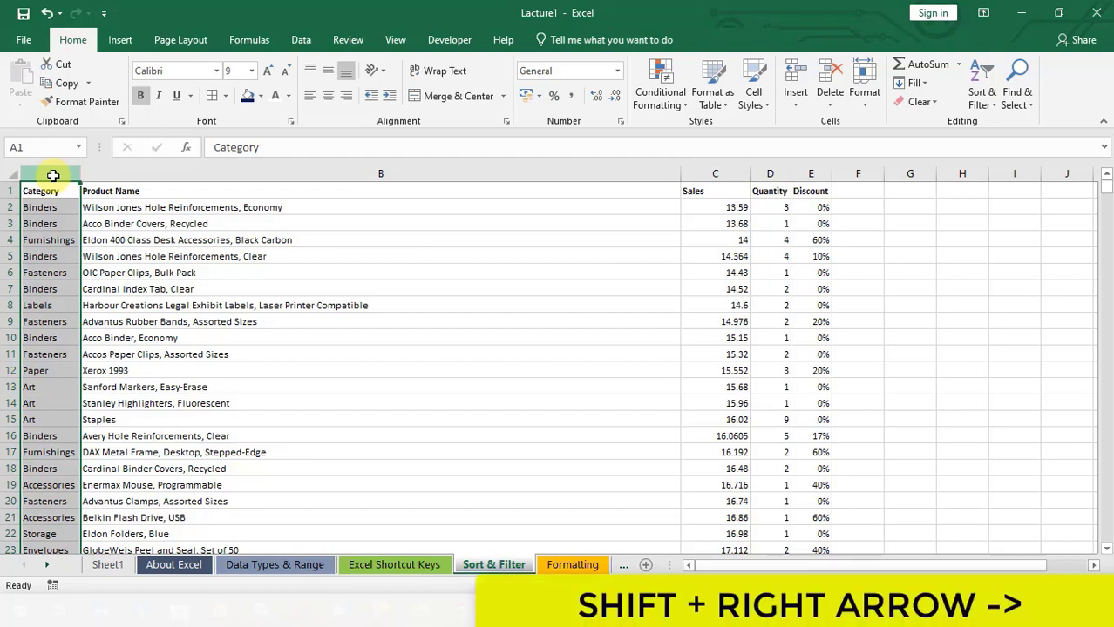
key(shift+Right)
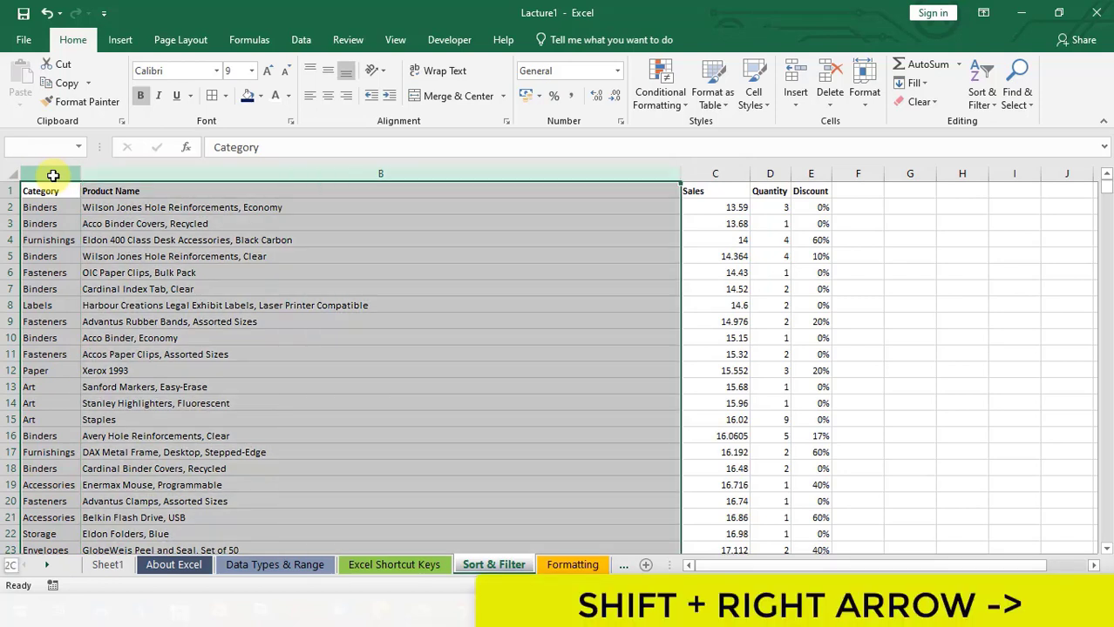
key(shift+Right)
key(shift+Right)
key(shift+Right)
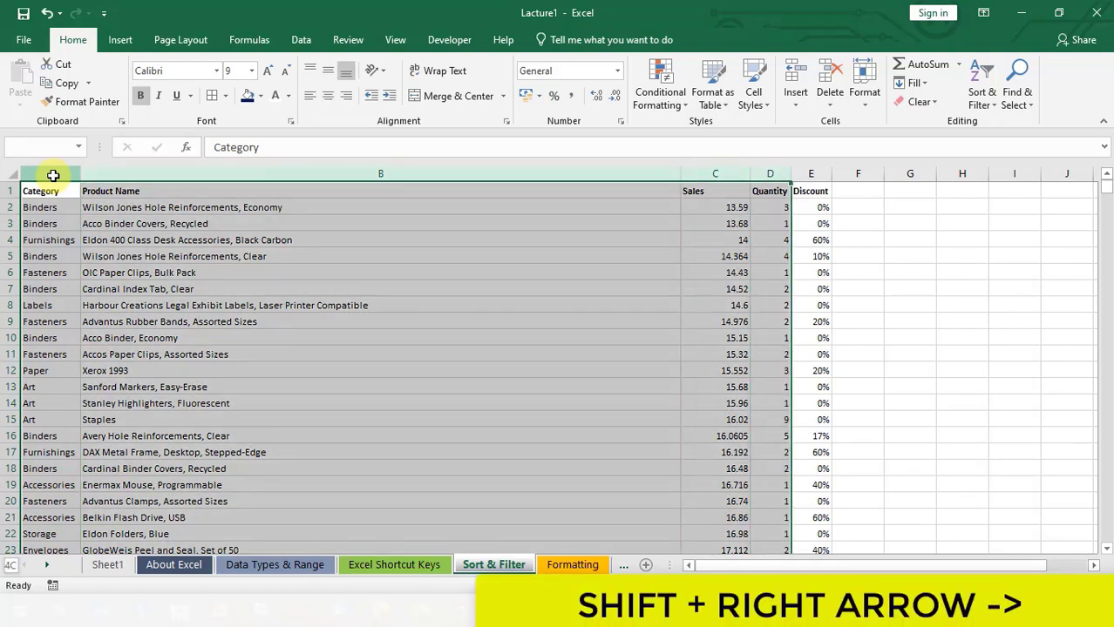
click(984, 100)
click(1001, 126)
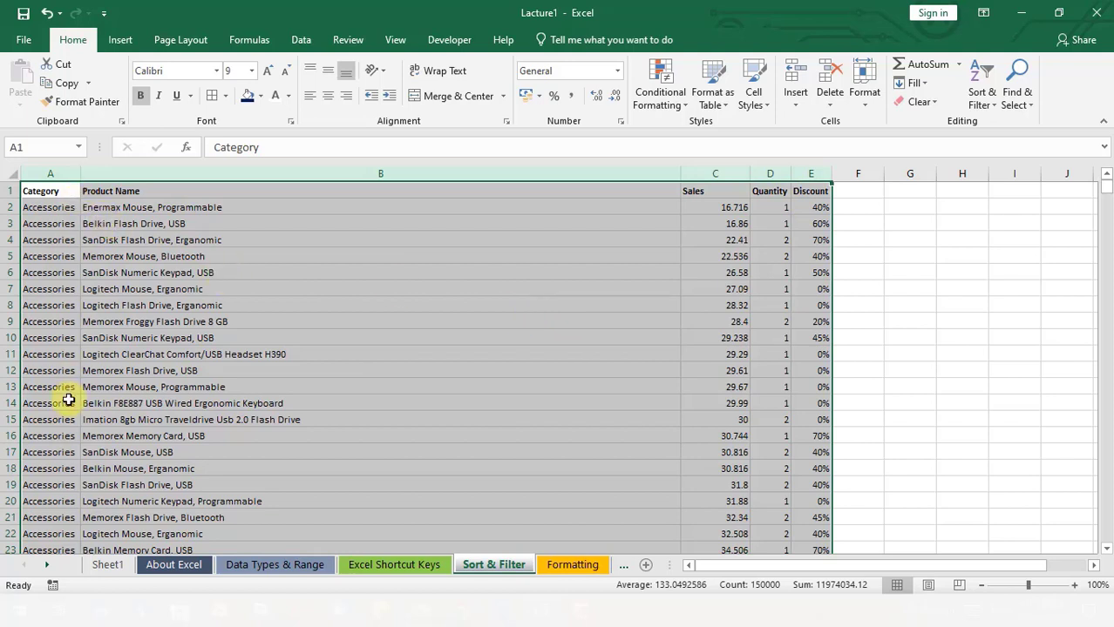
Apply a custom sort of the data by Discount on cell values, ordered Largest to Smallest
click(736, 367)
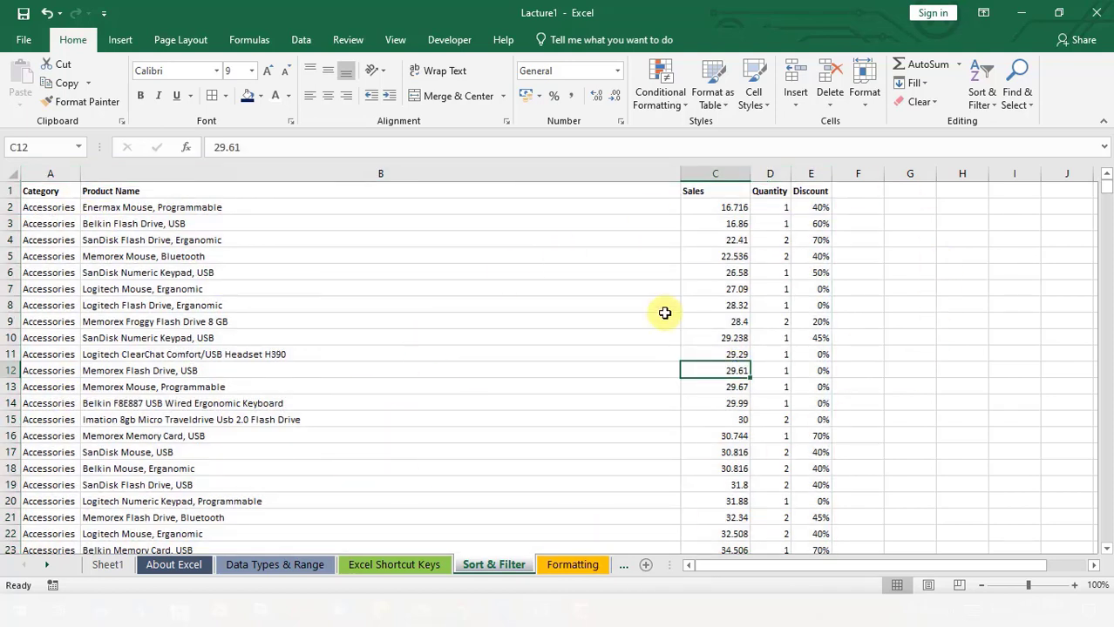
click(809, 194)
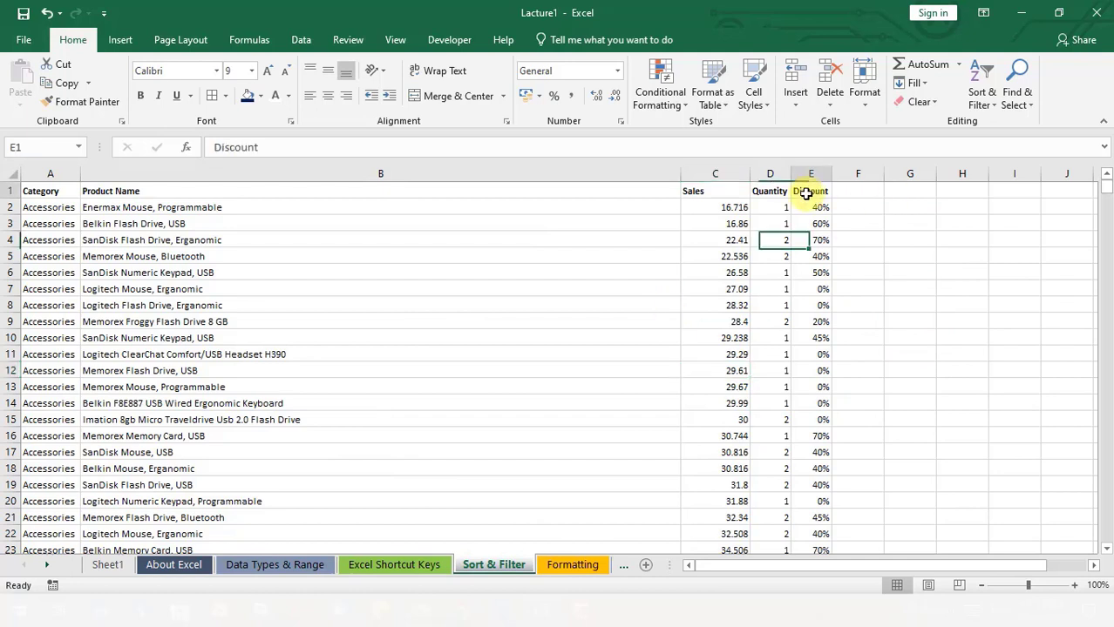
click(983, 103)
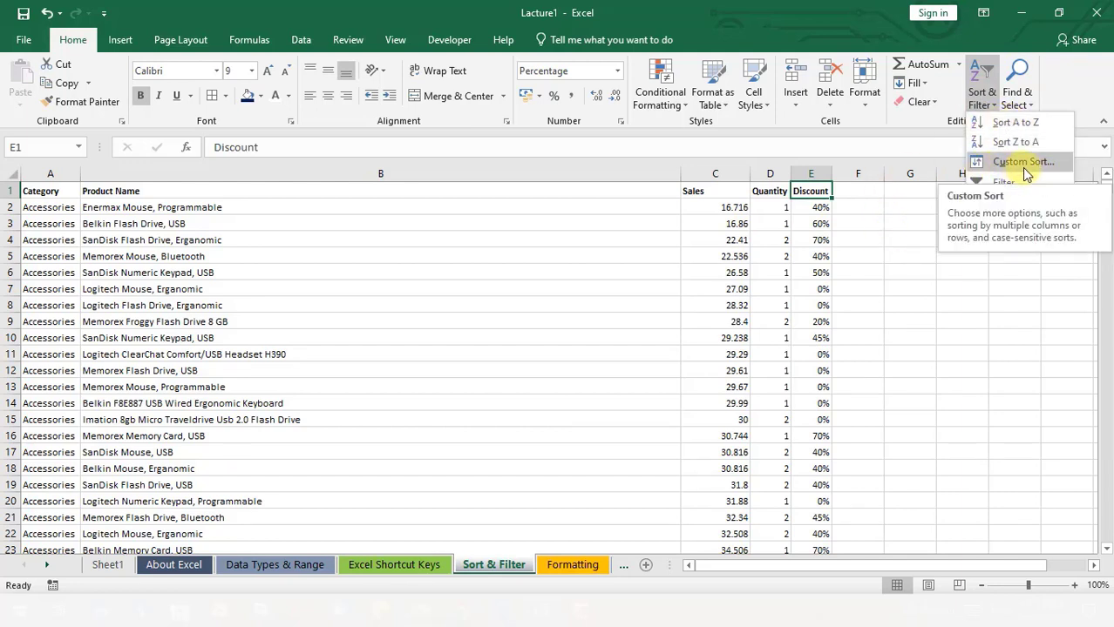
click(1018, 163)
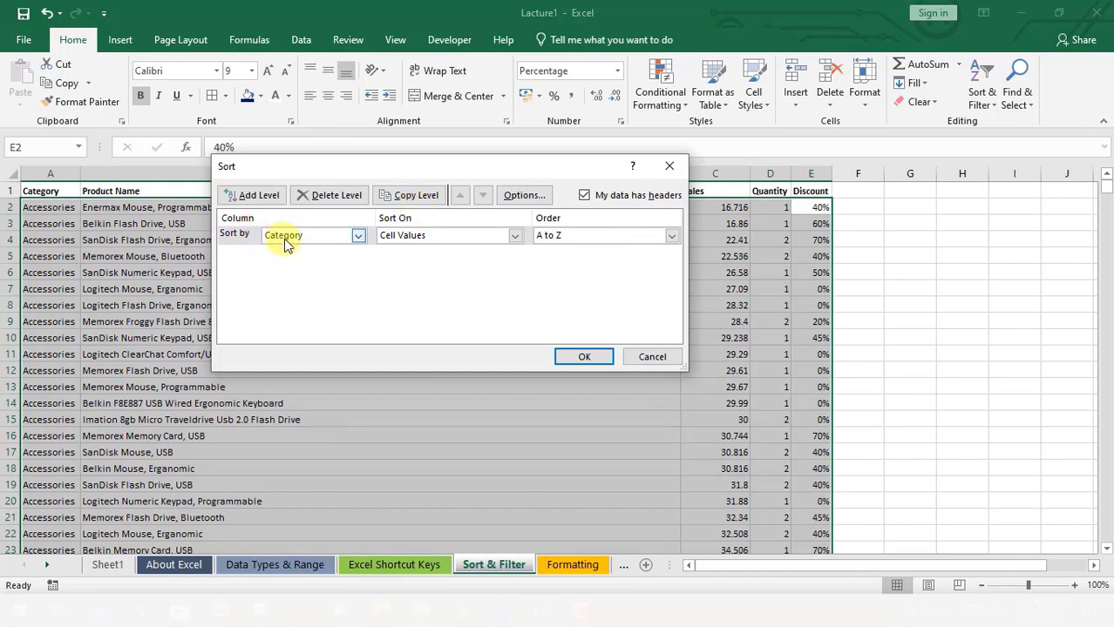
click(359, 237)
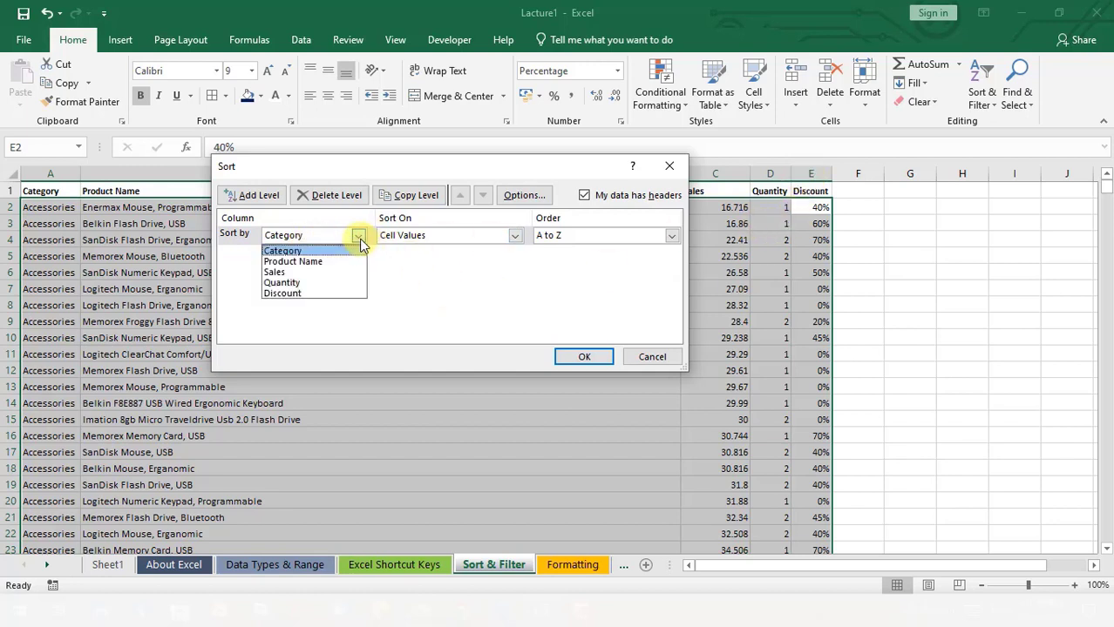
click(291, 292)
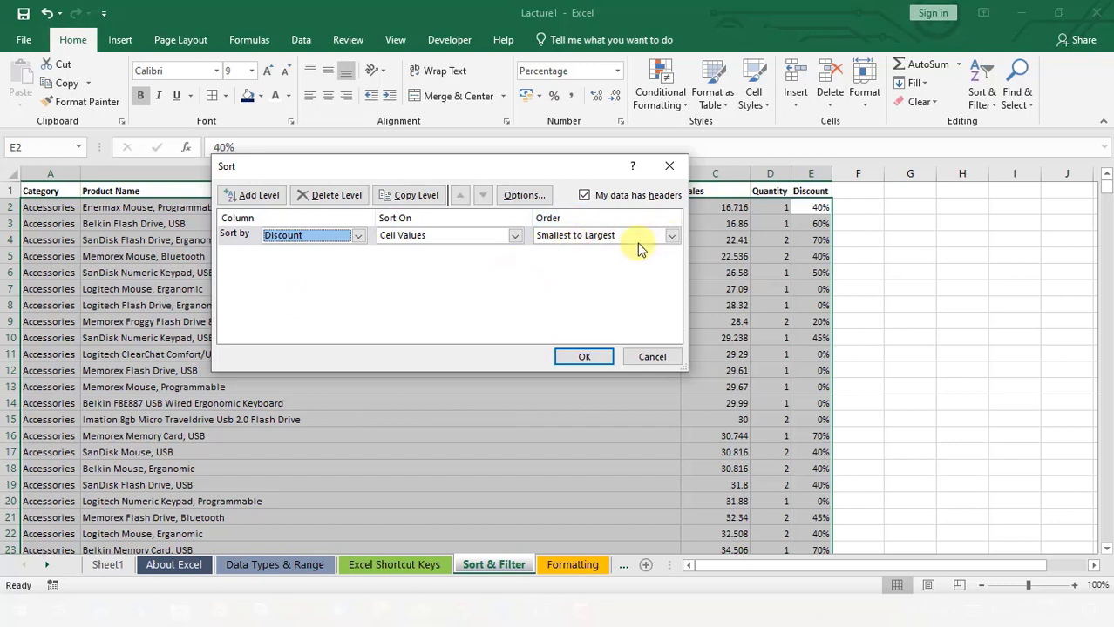
click(672, 236)
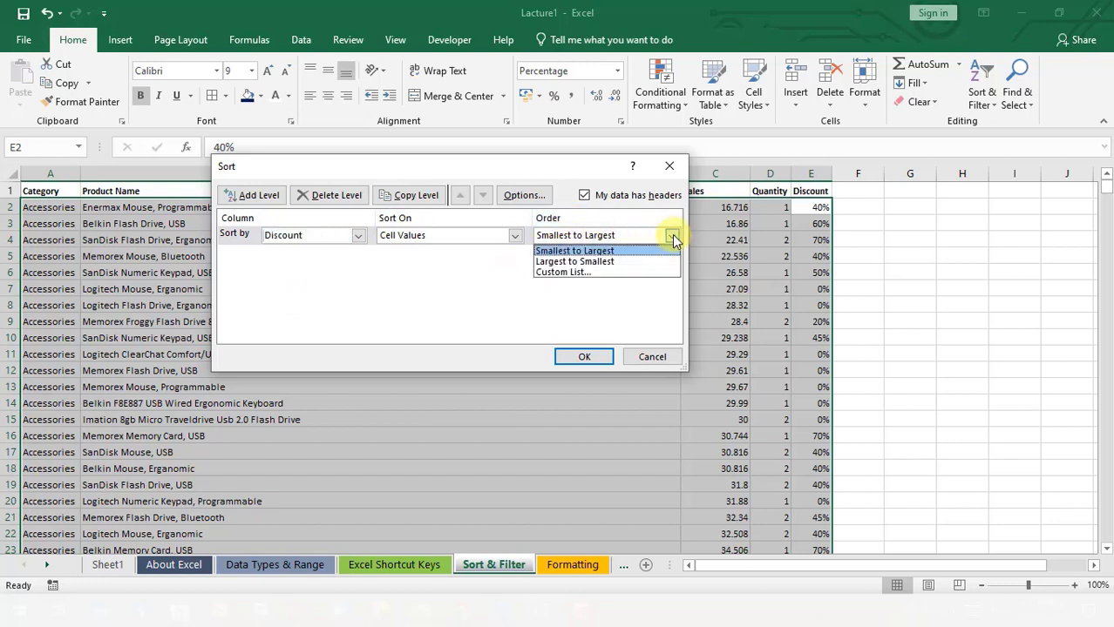
click(573, 261)
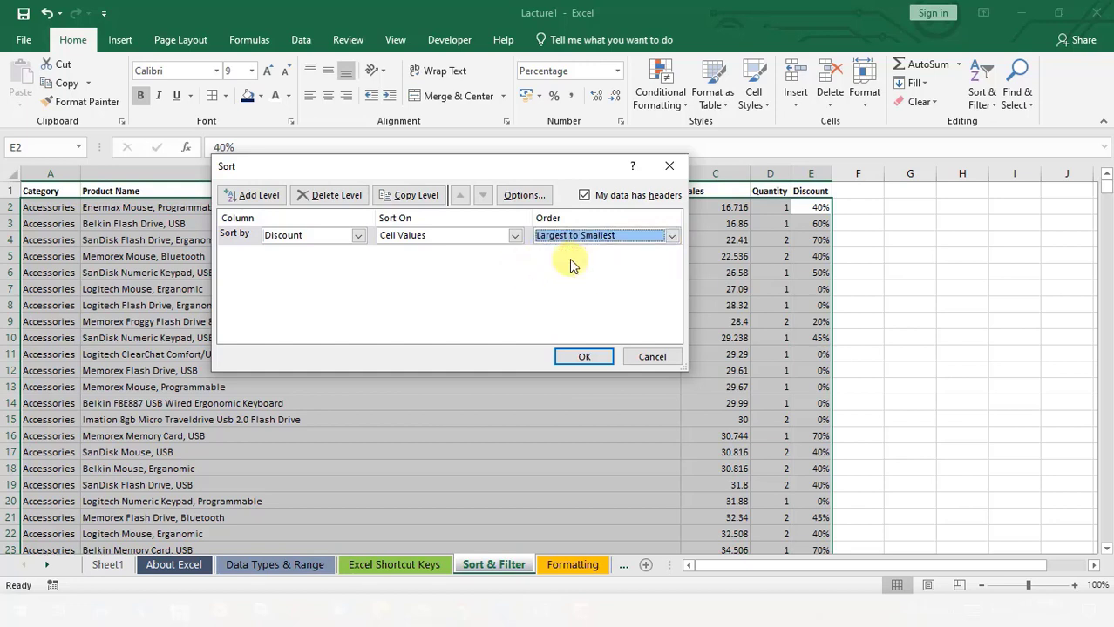
click(577, 357)
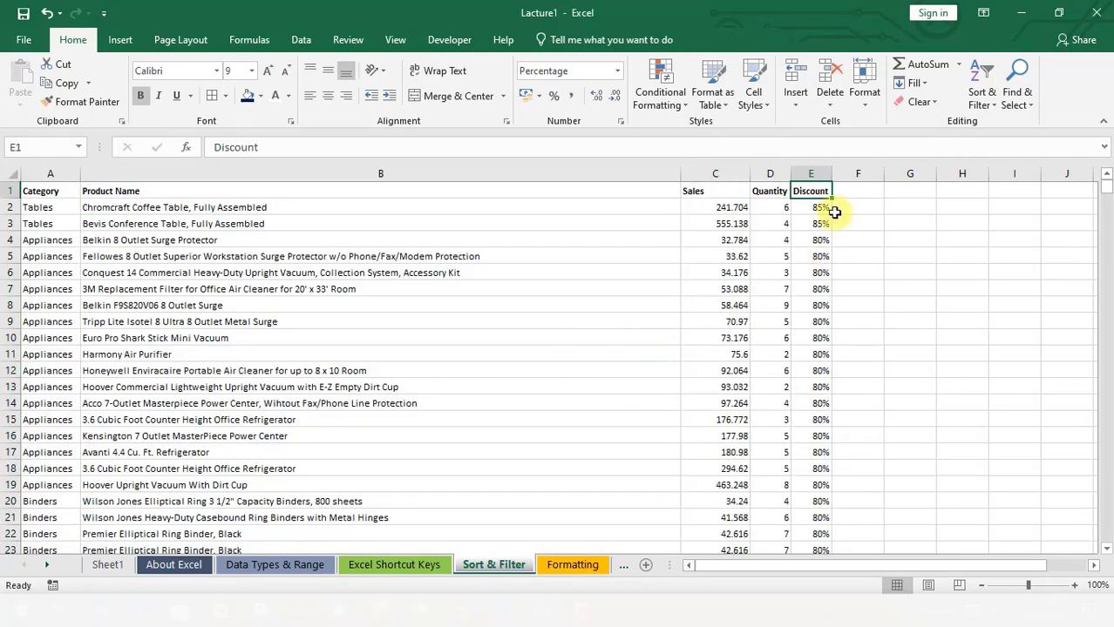